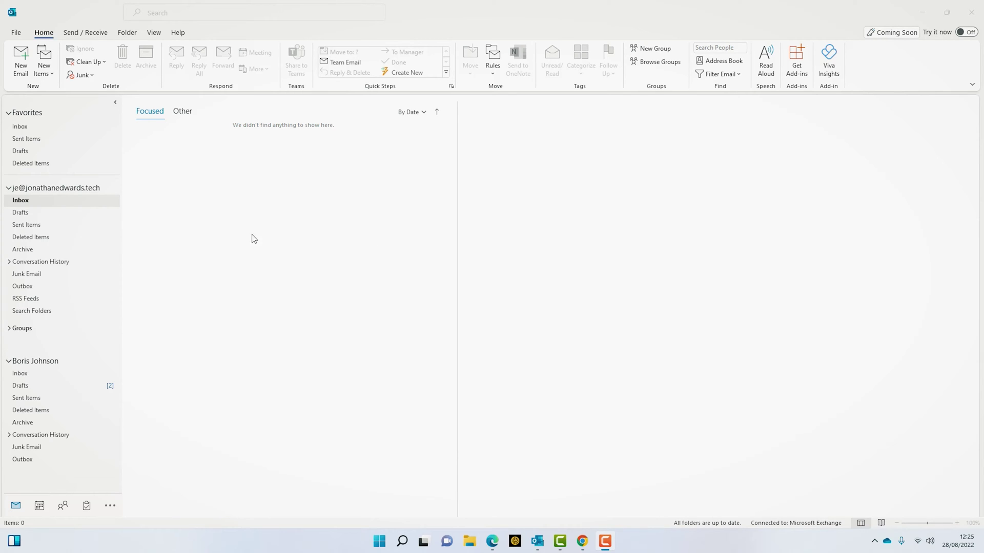
Start a new email addressed to the Outlook recipient and the Gmail address via autocomplete
click(20, 57)
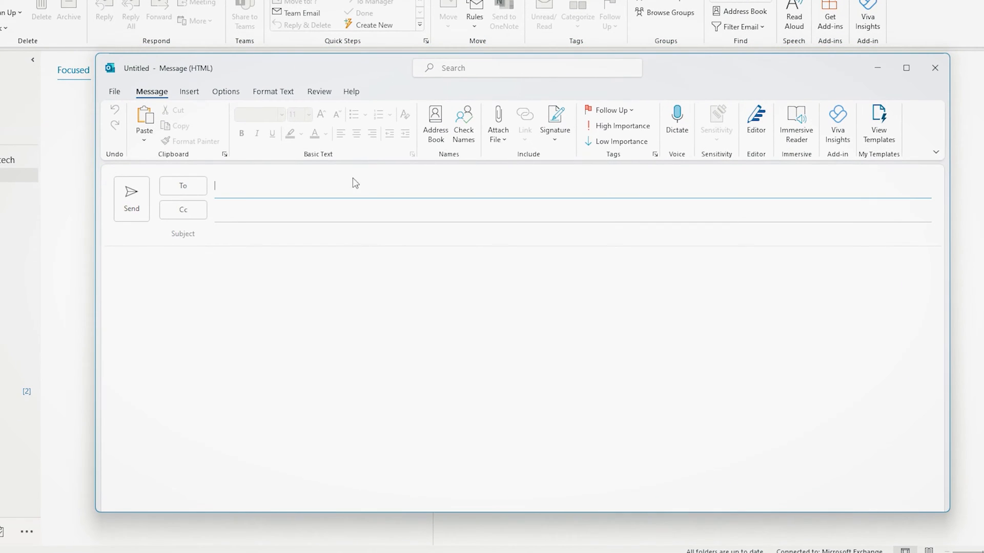
text(bori)
key(Return)
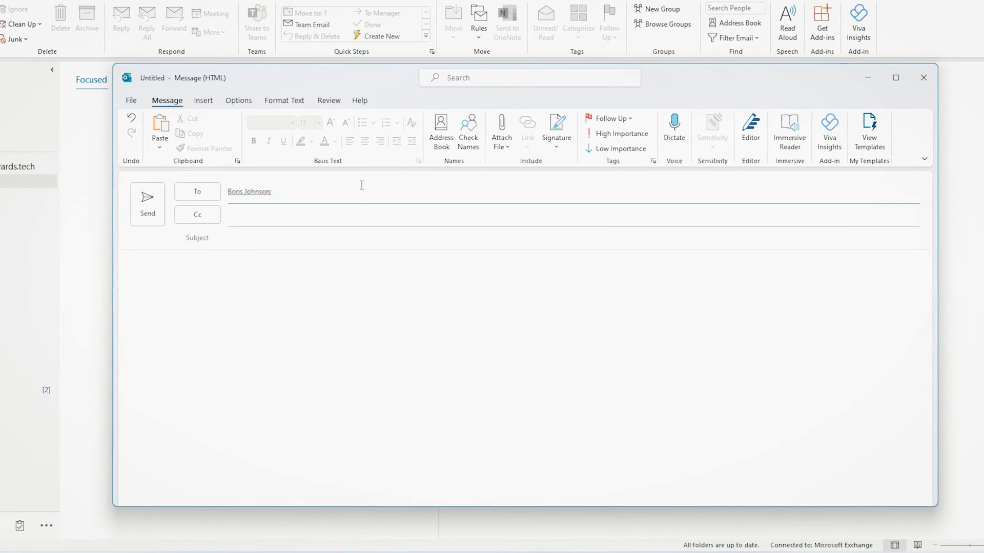
text(techn)
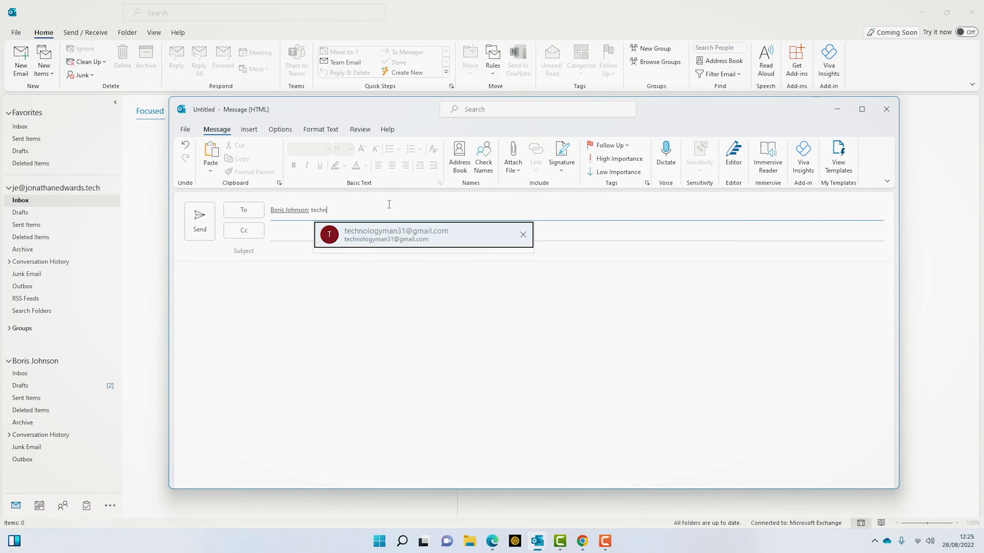
key(Return)
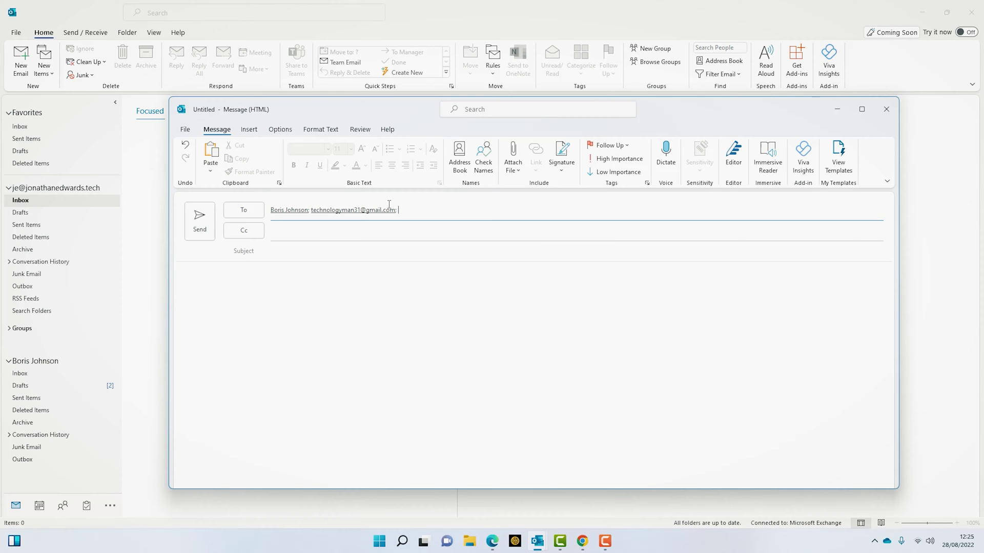
Add the subject 'Encrypted' and the body 'This email is encrypted.'
click(363, 246)
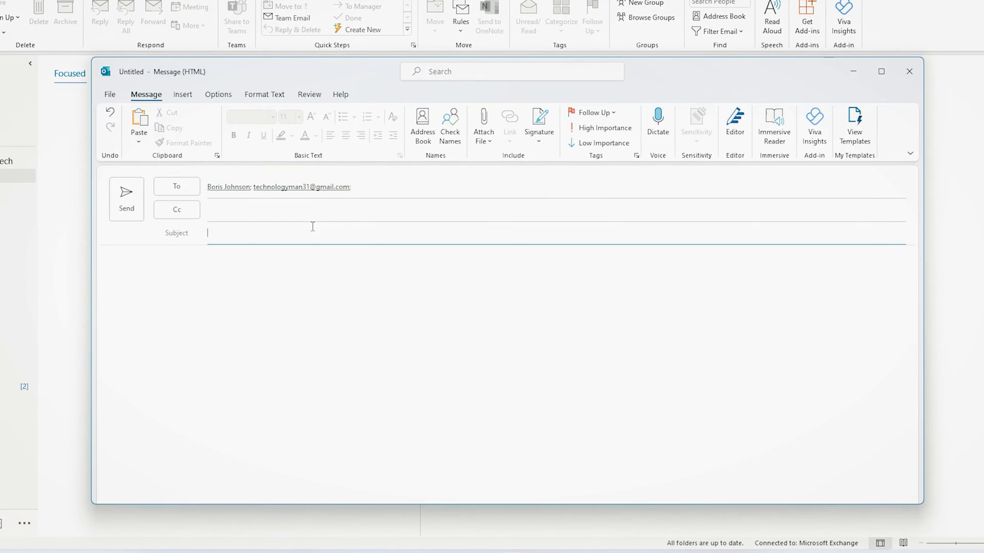
text(Encrypted)
key(Tab)
text(This)
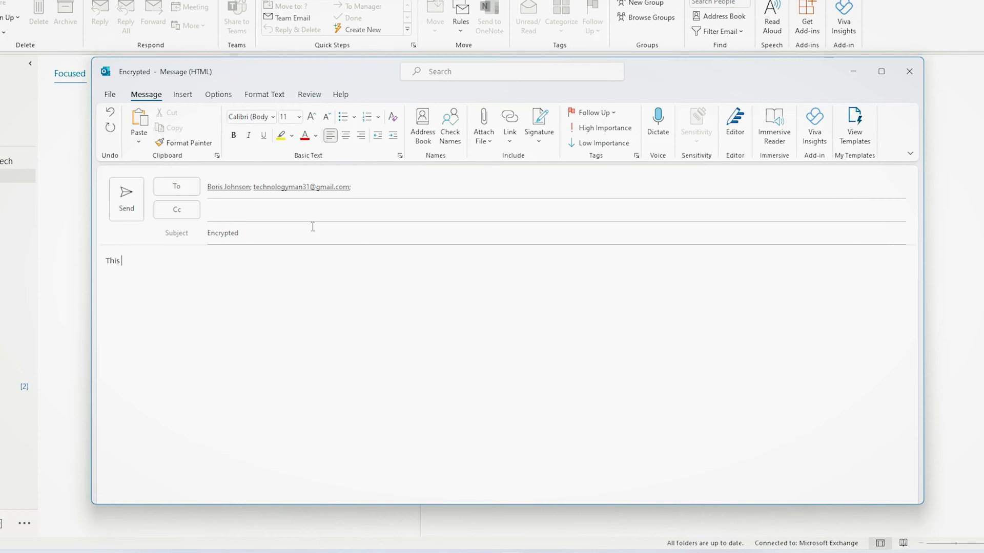
text( email is encrypted.)
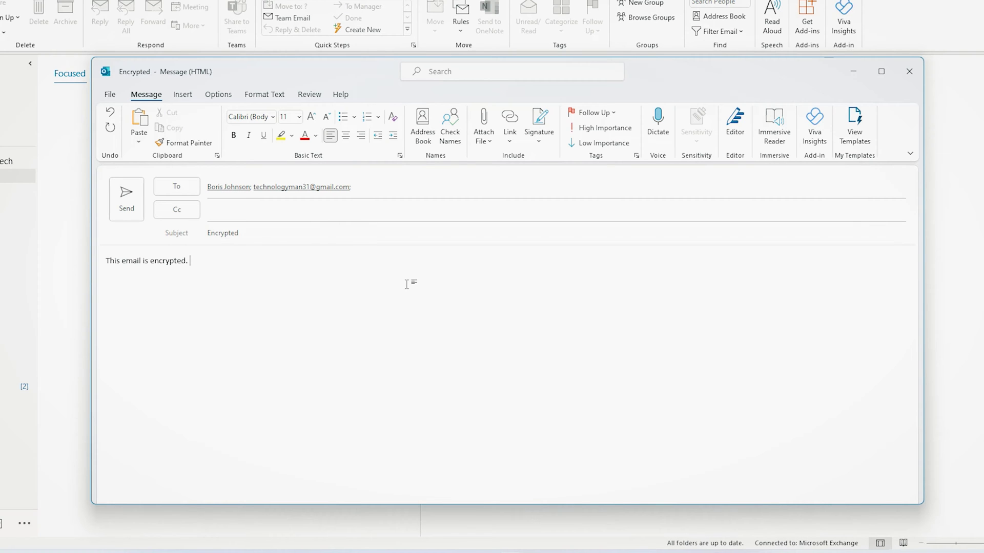
Apply Encrypt-Only protection from Options > Encrypt and send the message
click(219, 96)
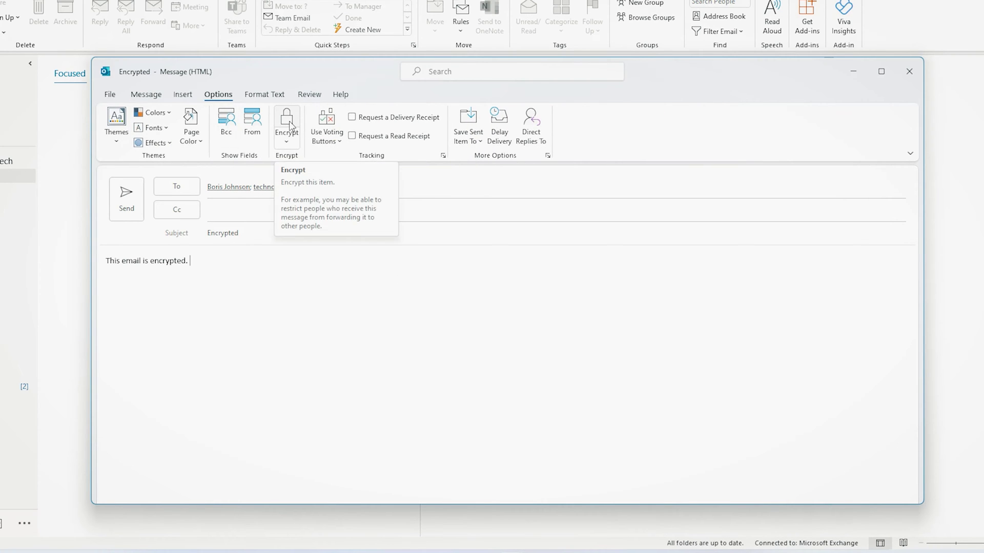
click(295, 145)
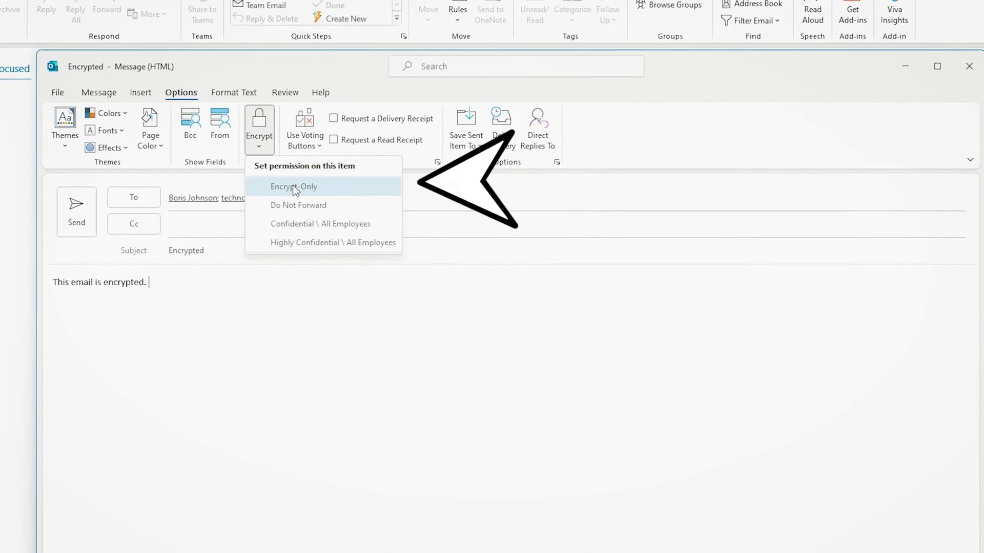
click(294, 185)
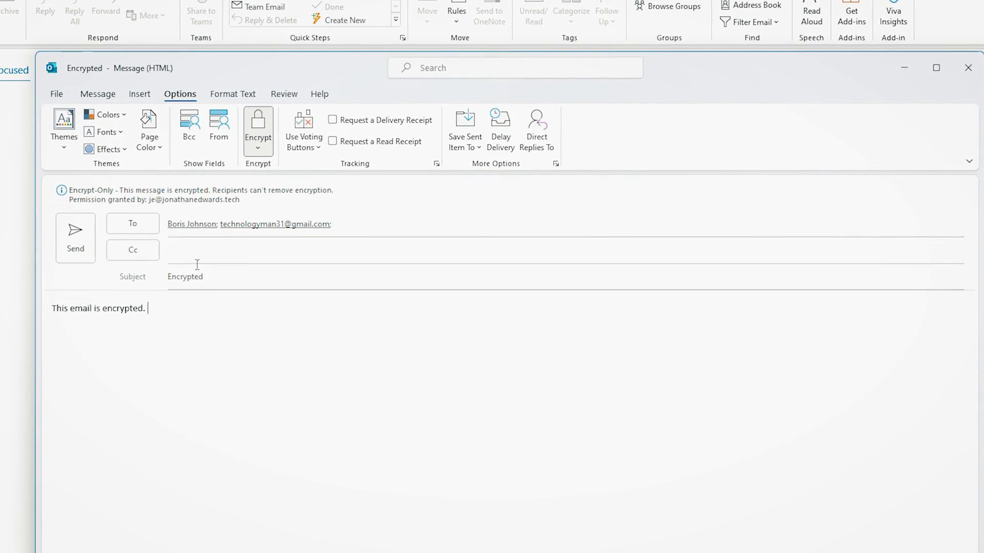
click(147, 307)
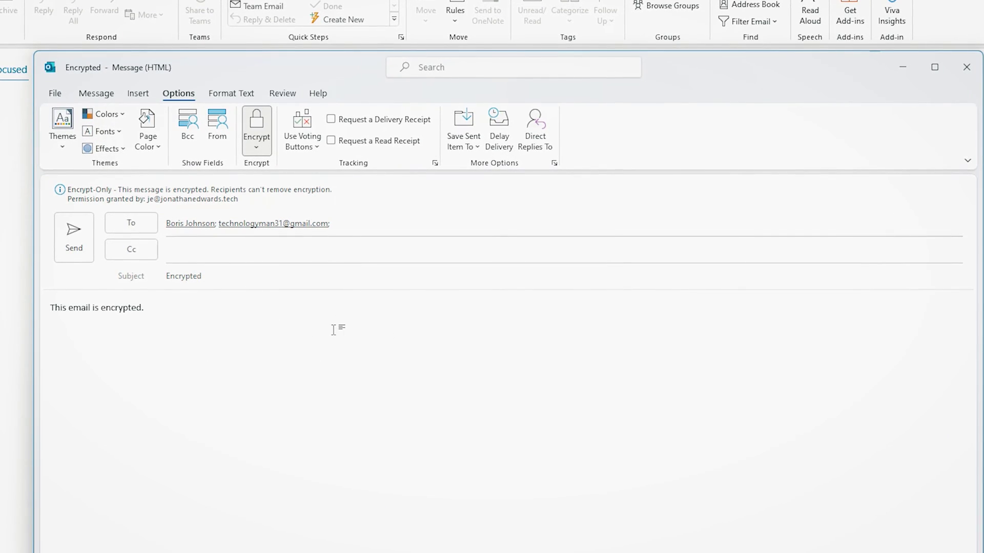
click(72, 239)
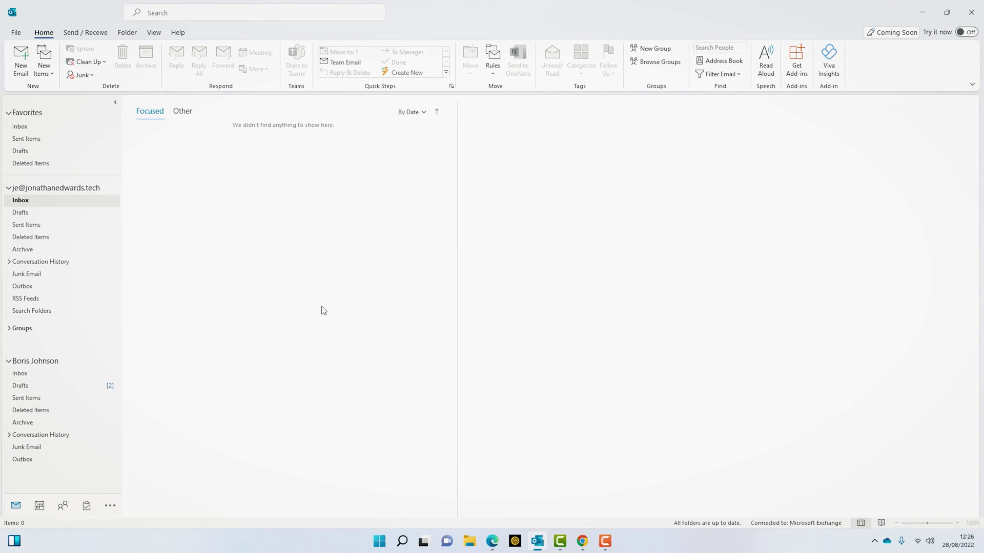
Read the Encrypted message in Outlook on the web, popped out in its own window, then go to Gmail
click(492, 540)
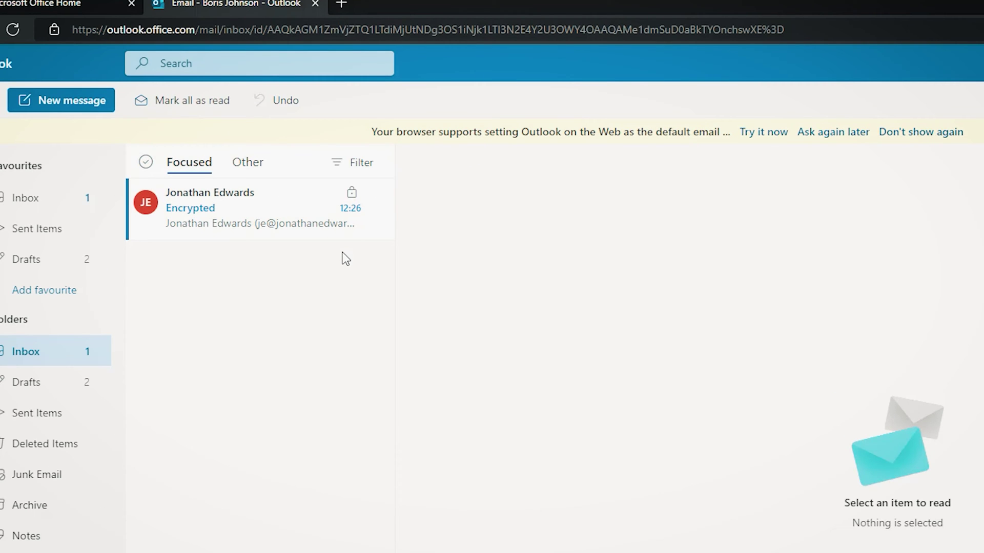
click(210, 210)
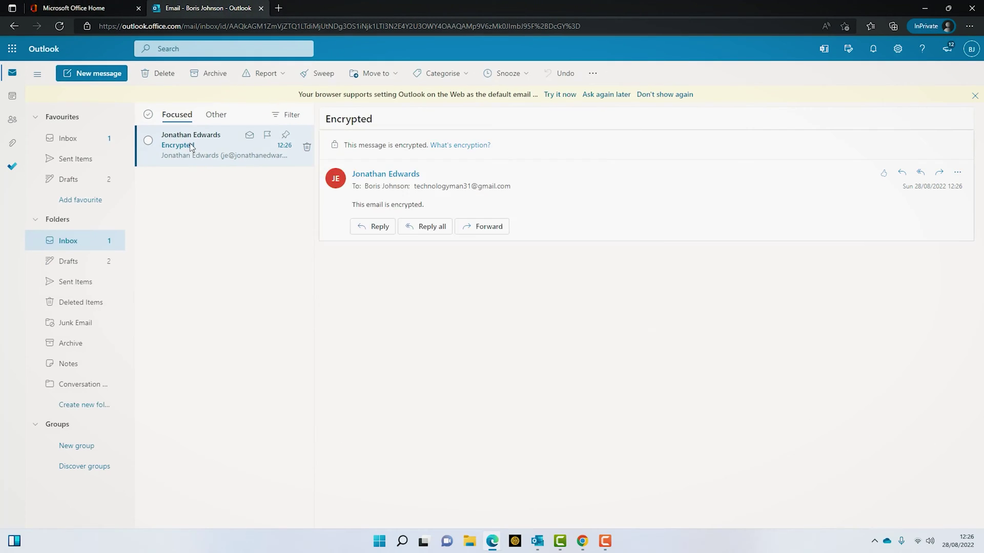
double_click(190, 145)
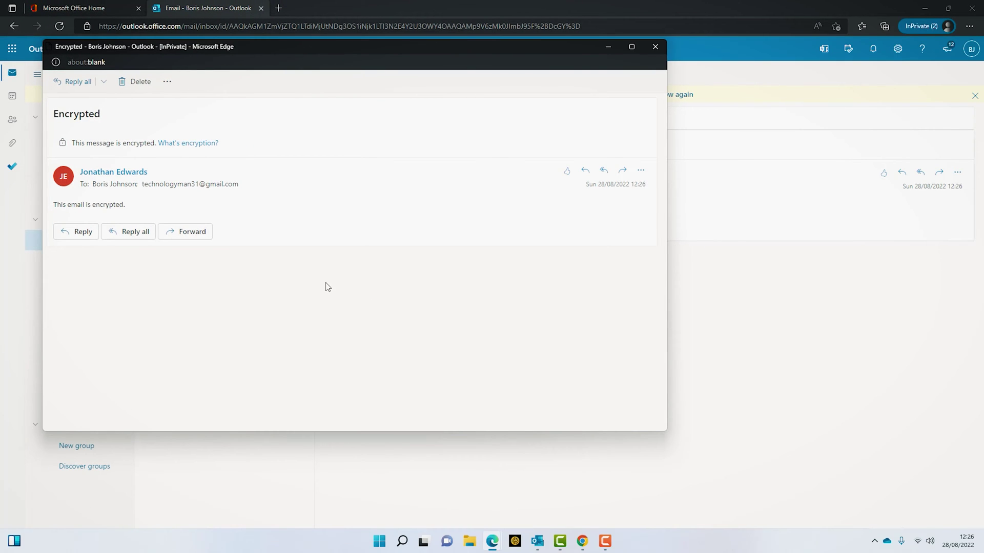
click(655, 47)
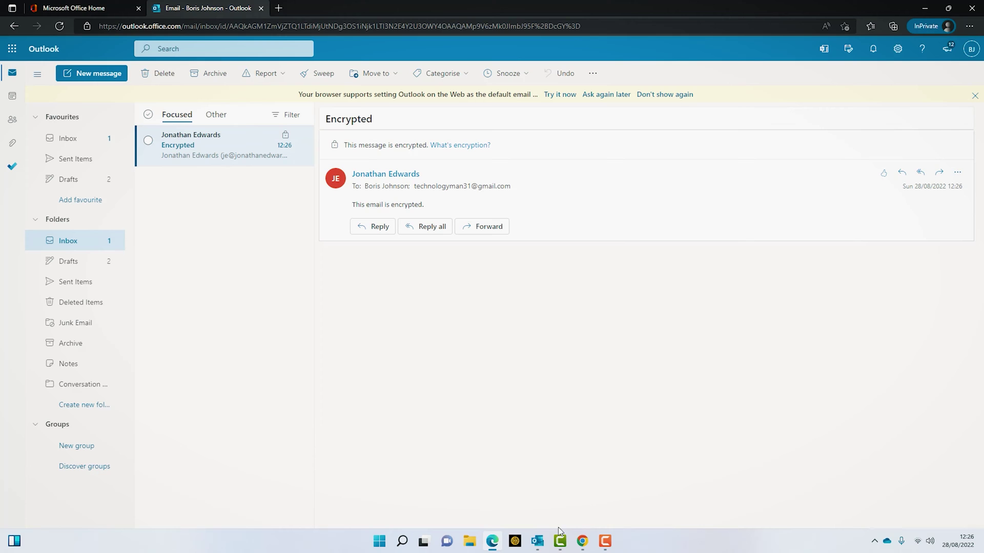
click(584, 543)
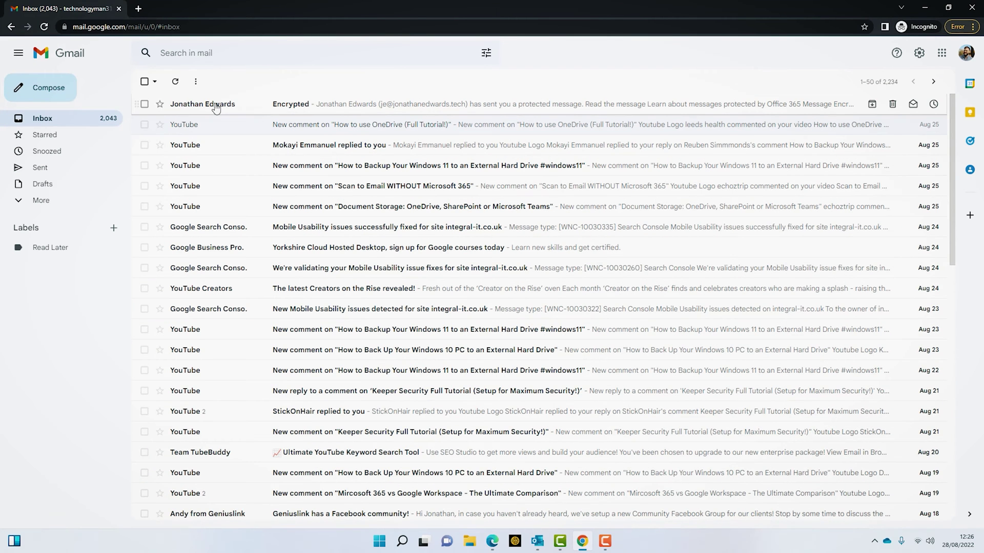
Read the Encrypted email from Gmail in the Office 365 viewer, then return to desktop Outlook
click(215, 107)
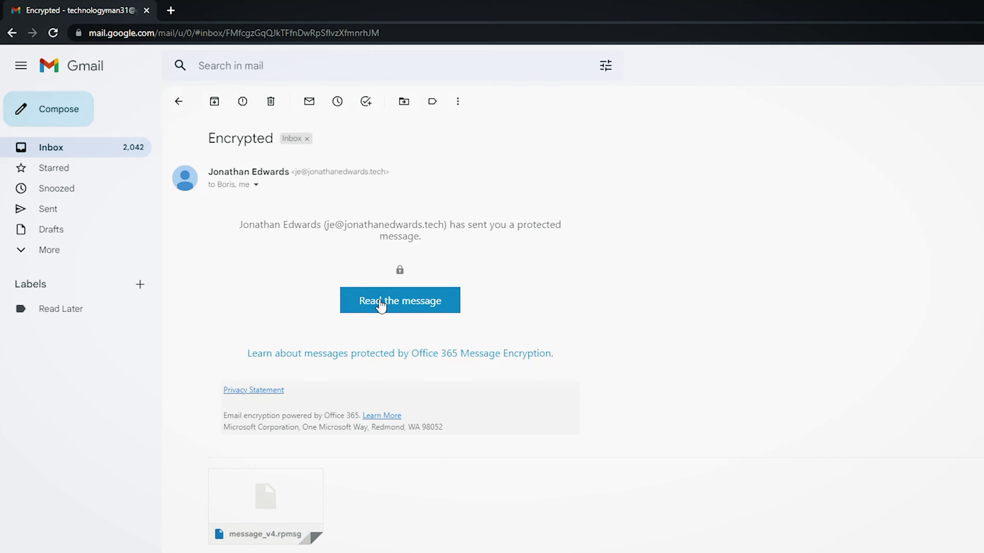
click(381, 306)
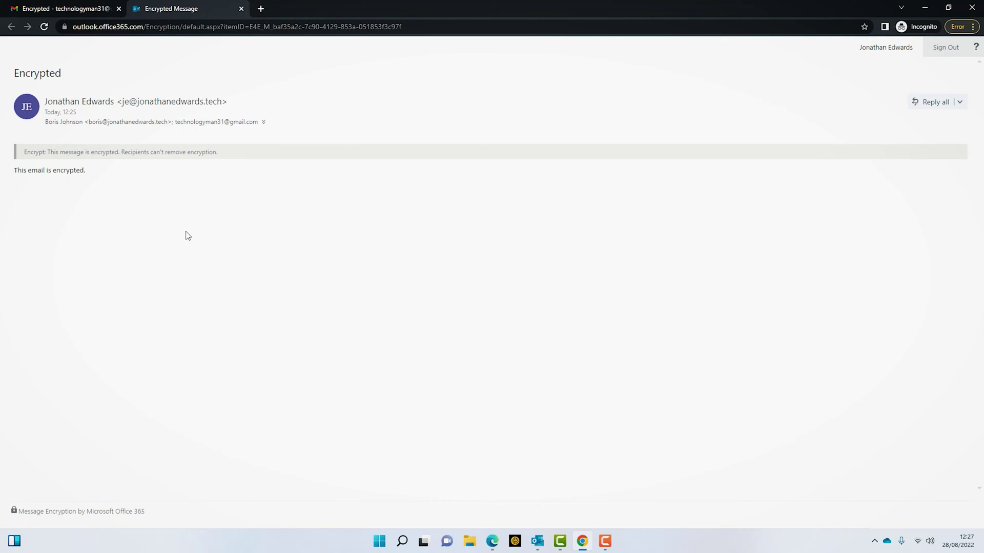
click(241, 10)
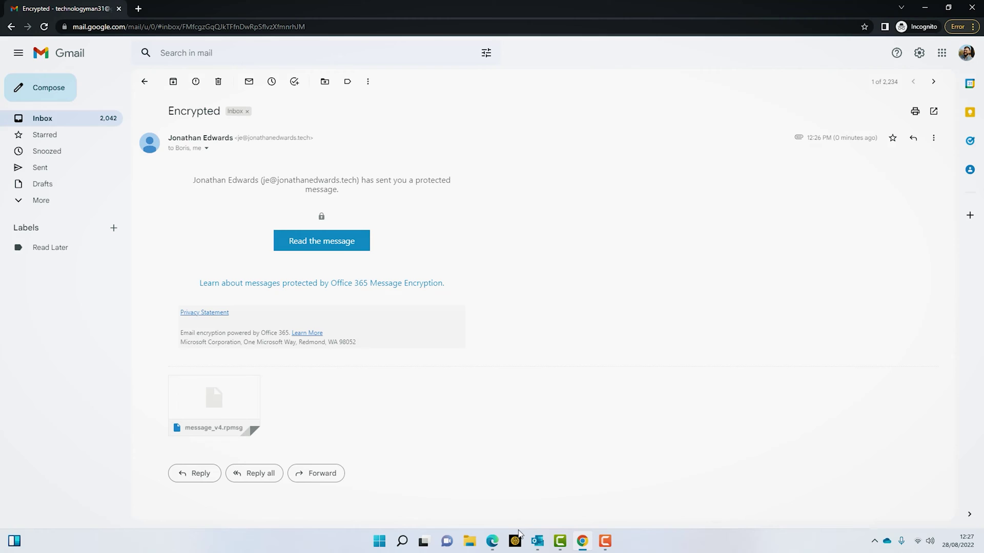
click(537, 541)
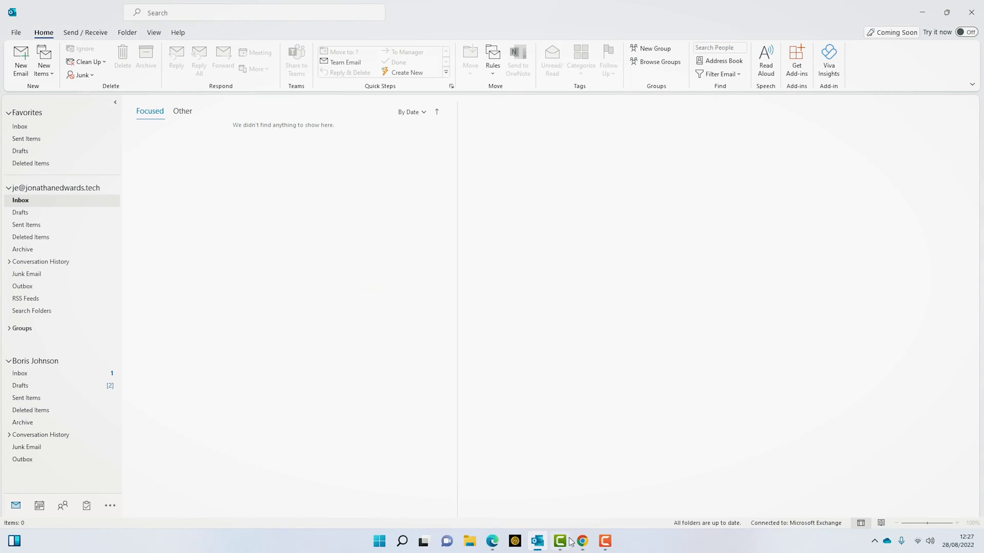
Compose an email to both recipients: subject 'Do not forward', body 'Do not forward this email - highly confidential'
click(12, 58)
text(bori)
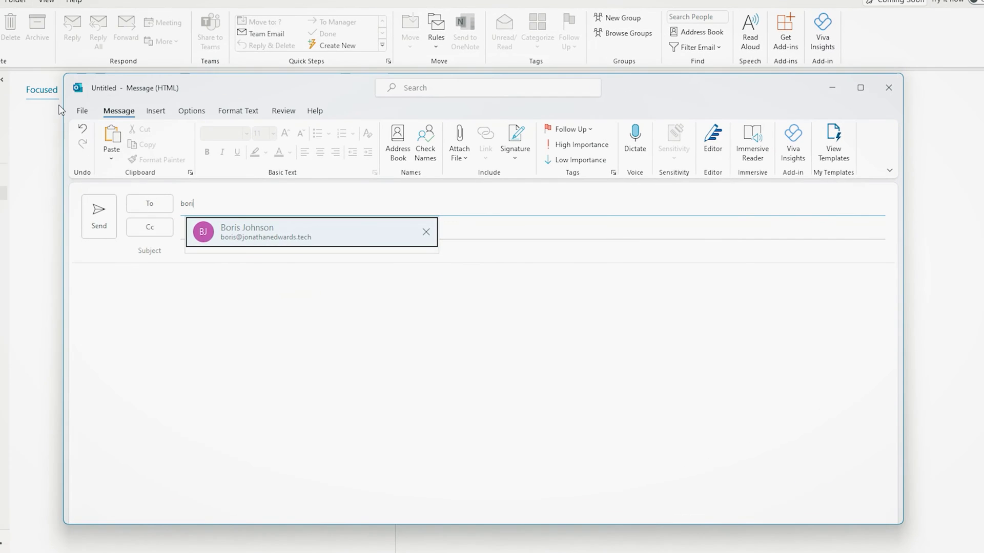
key(Return)
text(te)
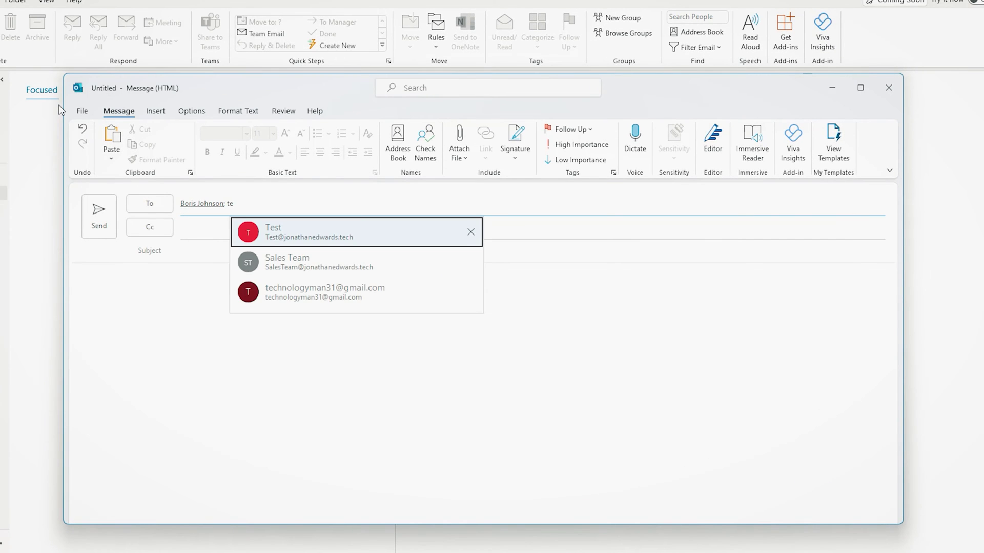
key(Down)
key(Down)
key(Return)
click(282, 250)
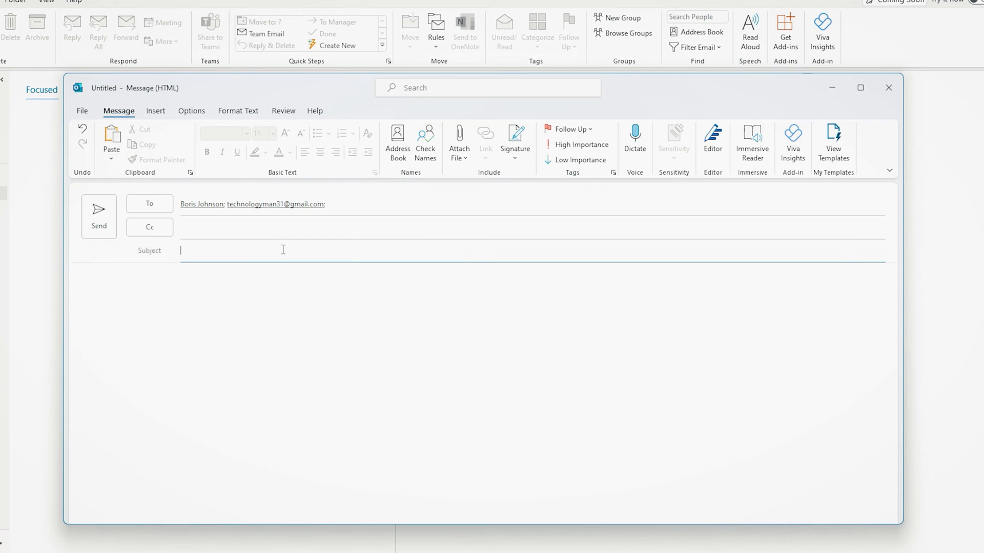
text(Do not forward)
key(Tab)
text(Do not forwa)
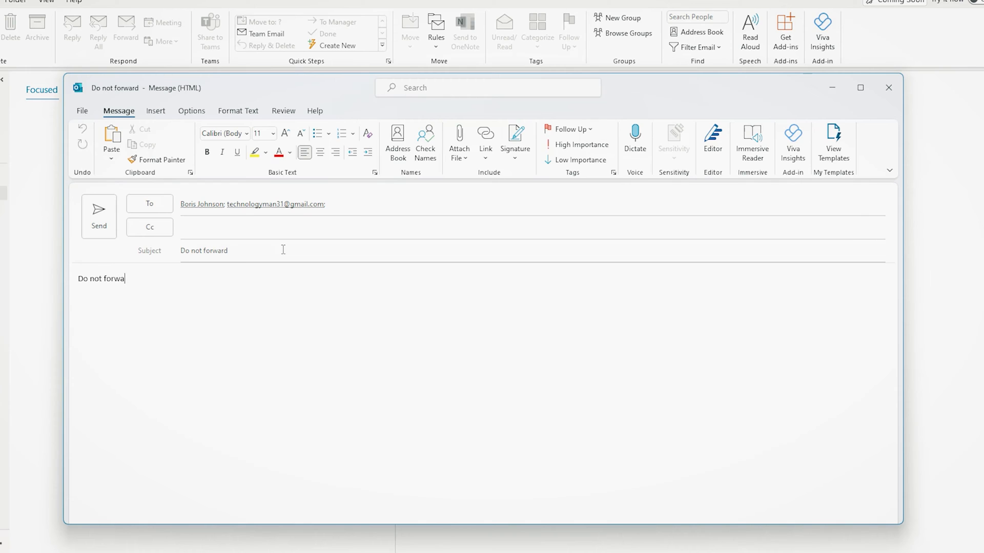
text(rd this email - highly confidential.)
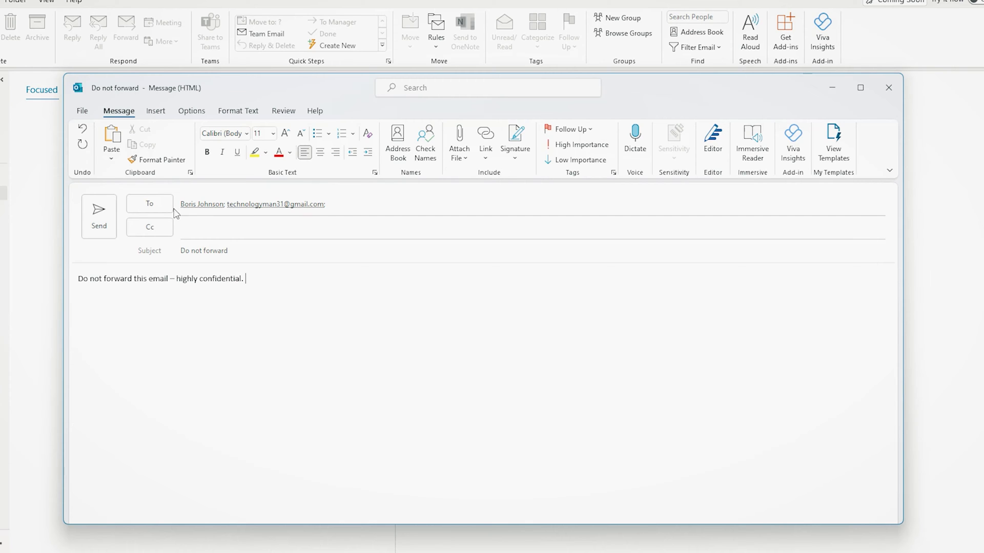
Apply Do Not Forward encryption and send the email
click(197, 111)
click(256, 167)
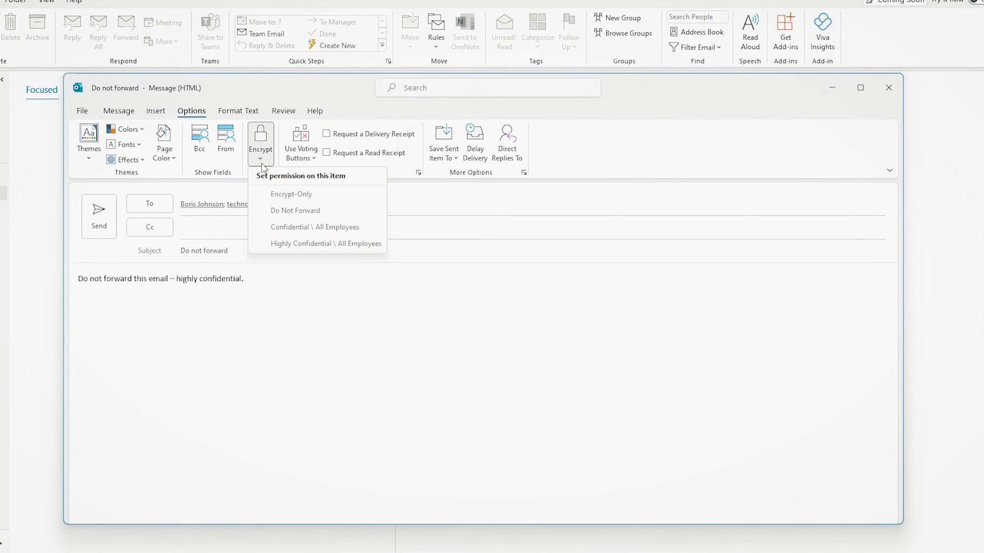
click(292, 212)
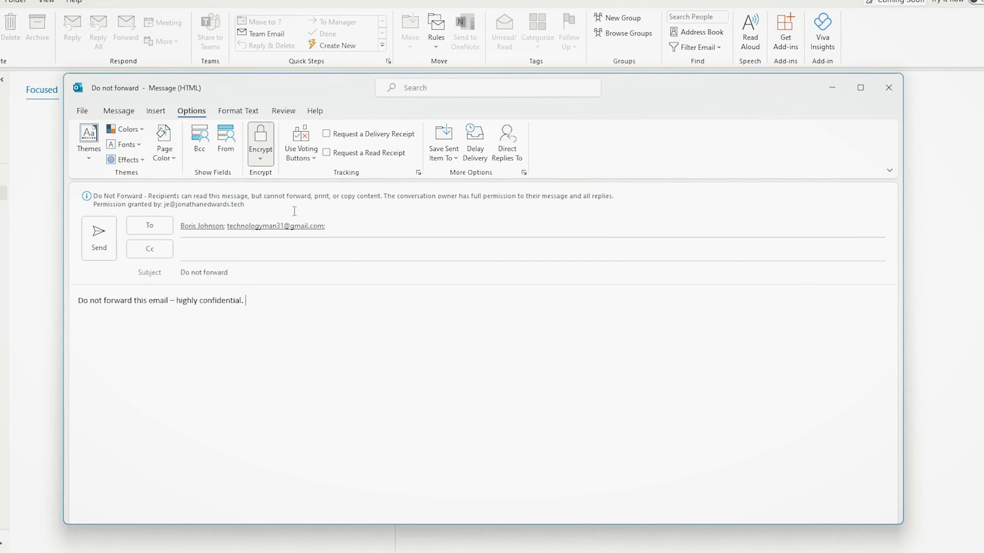
click(100, 245)
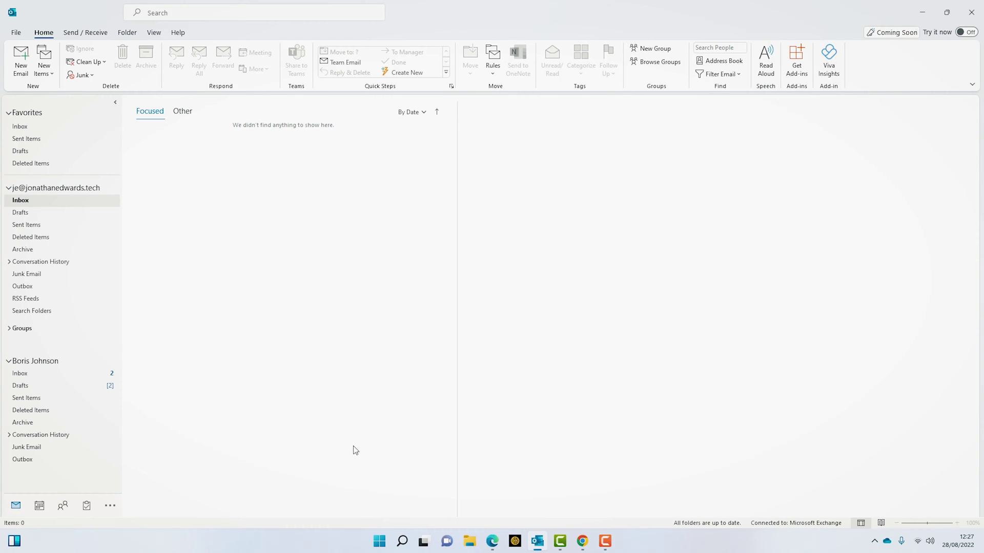
Pop out the 'Do not forward' message in Outlook on the web and check its restricted actions menu
click(491, 541)
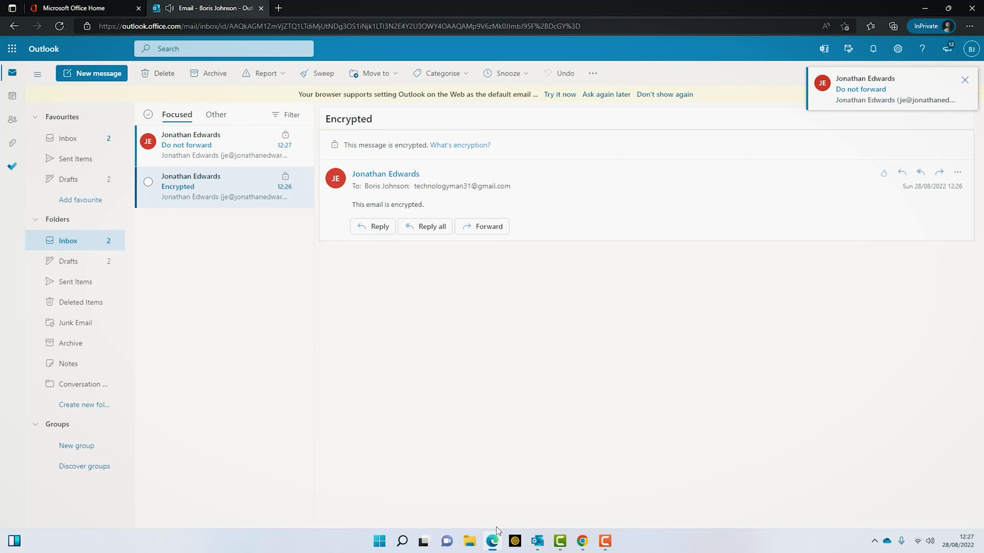
double_click(186, 146)
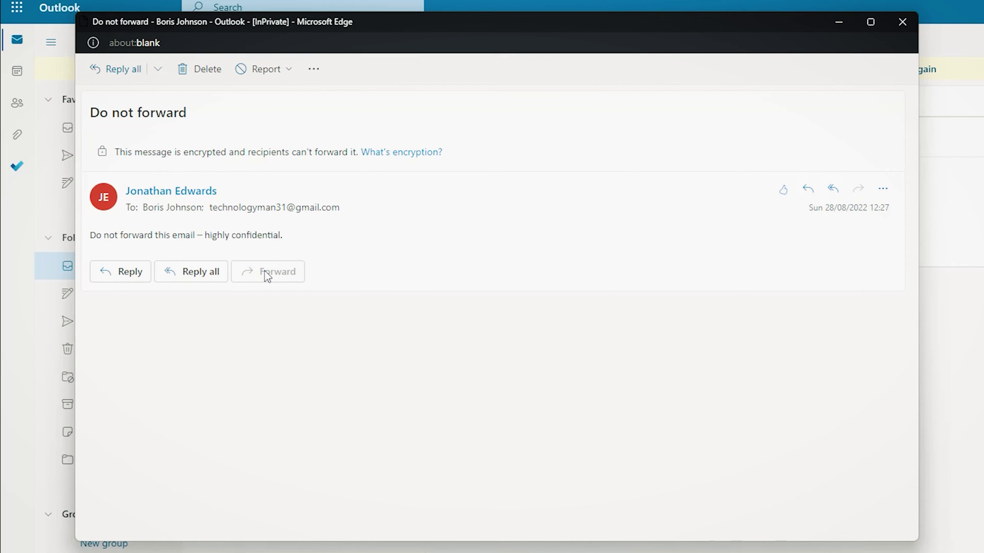
click(313, 69)
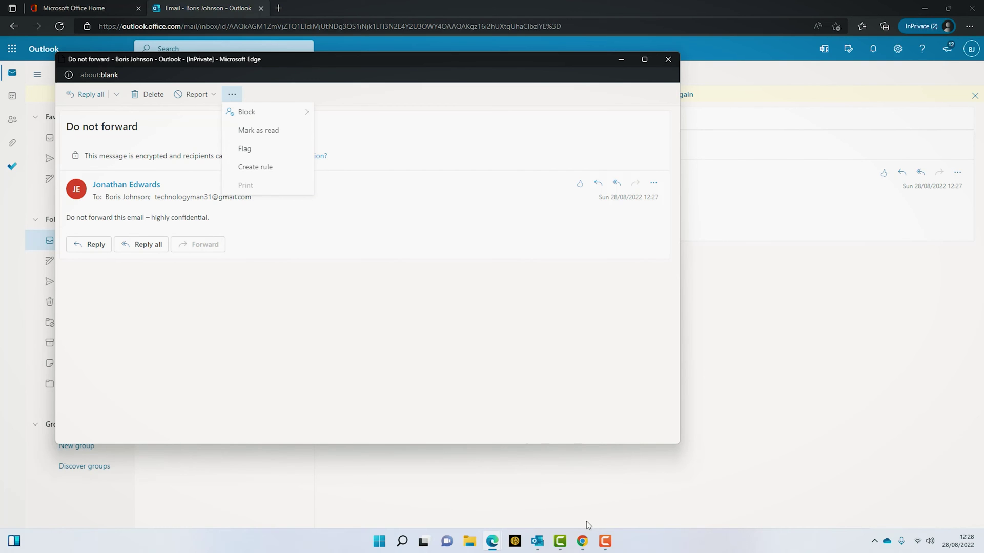
click(582, 541)
Open 'Do not forward' from Gmail in the Office 365 viewer, confirm forwarding is blocked, and close it
click(88, 121)
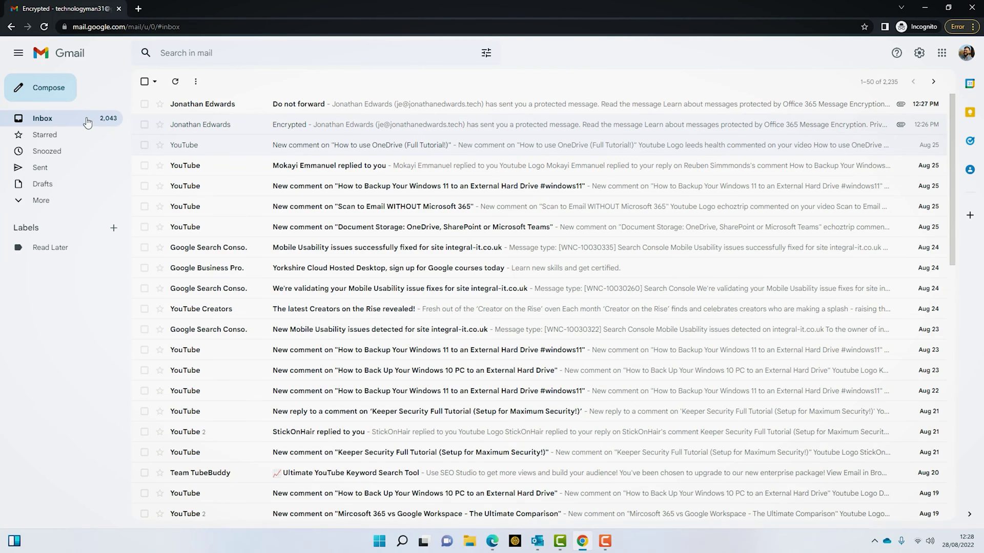
click(228, 104)
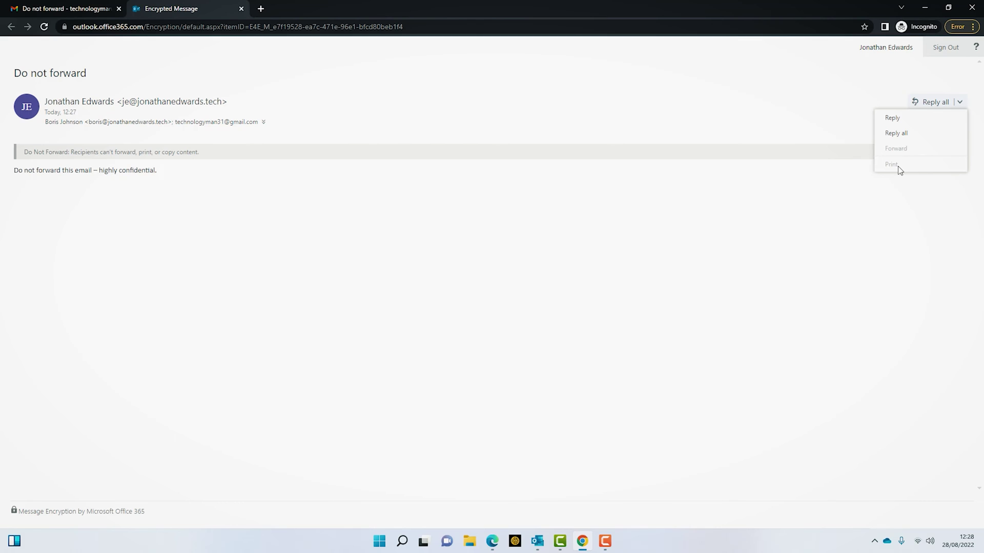
click(640, 170)
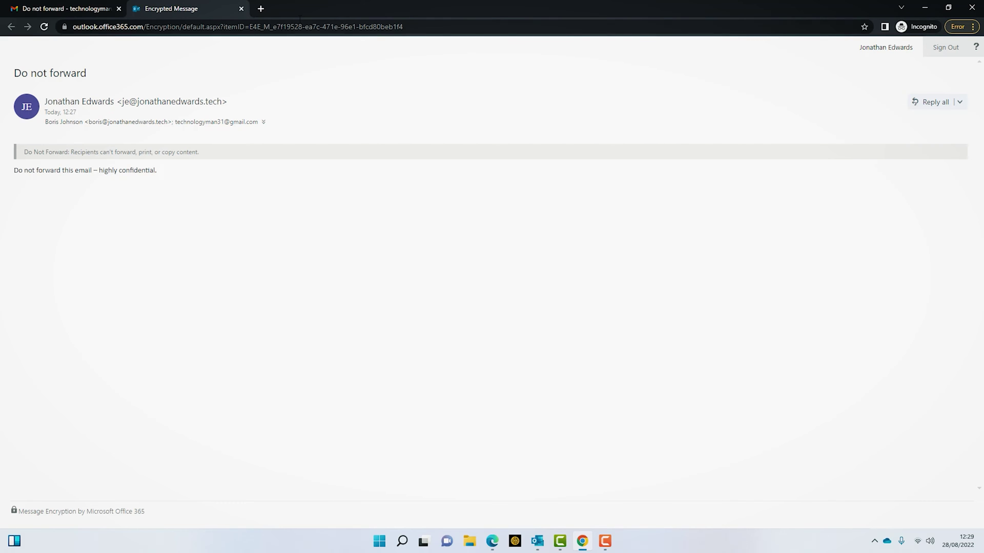
click(242, 9)
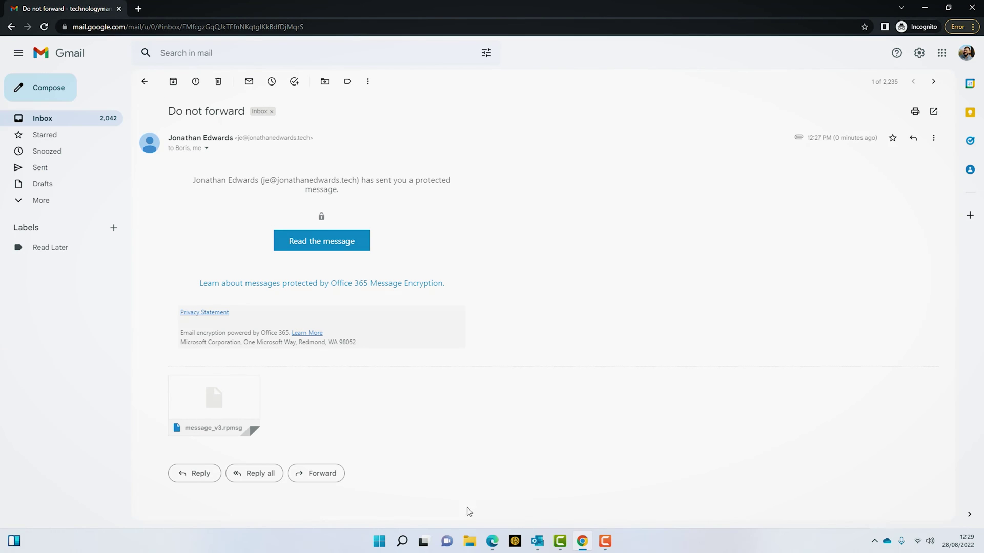
Compose an email to both recipients with subject 'Confidential Email' and body 'This email is confidential.'
click(538, 542)
click(20, 60)
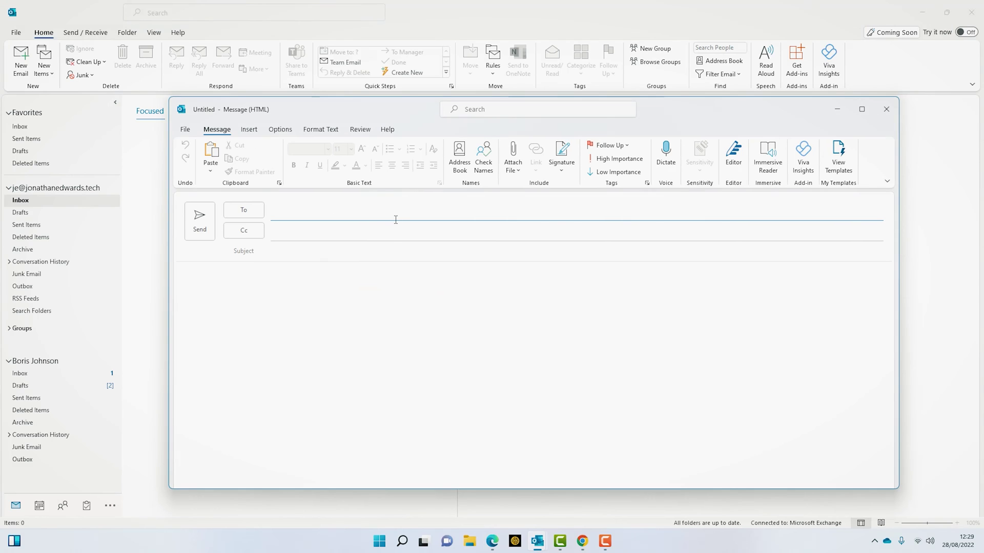
key(Return)
text(te)
key(Return)
key(Tab)
key(Tab)
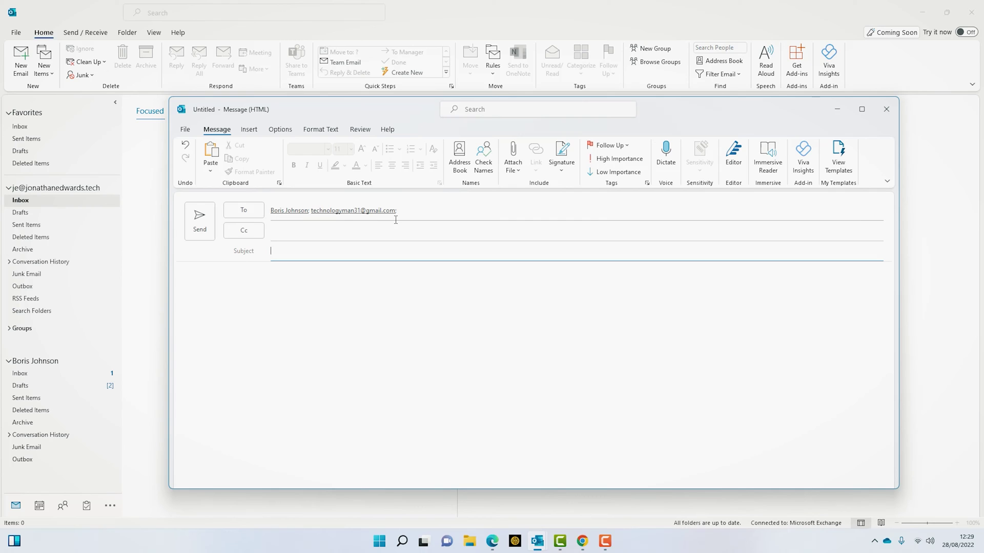
text(Confidential Email)
key(Tab)
text(This ema)
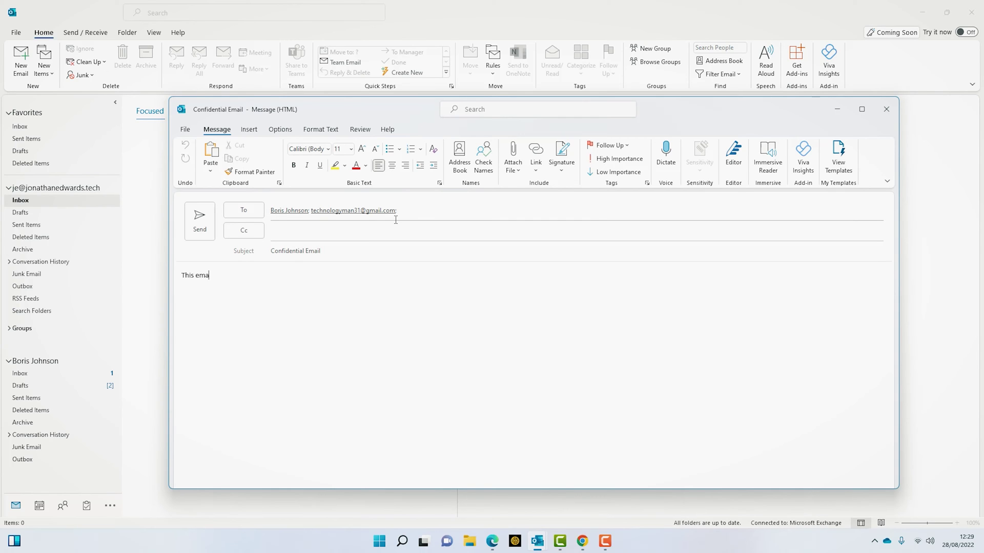
text(il is confie)
text(ential.)
Apply Confidential \ All Employees protection and send the email
click(280, 130)
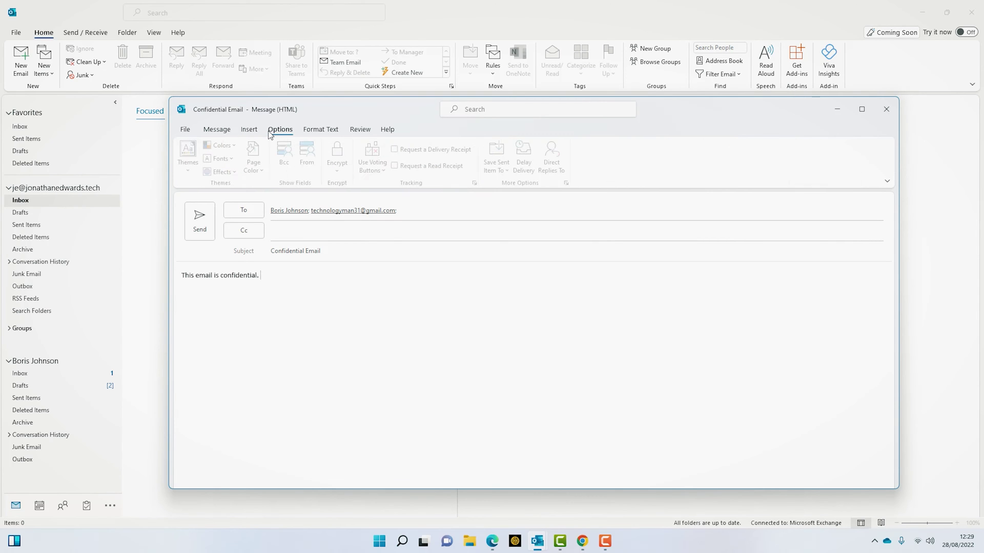
click(338, 174)
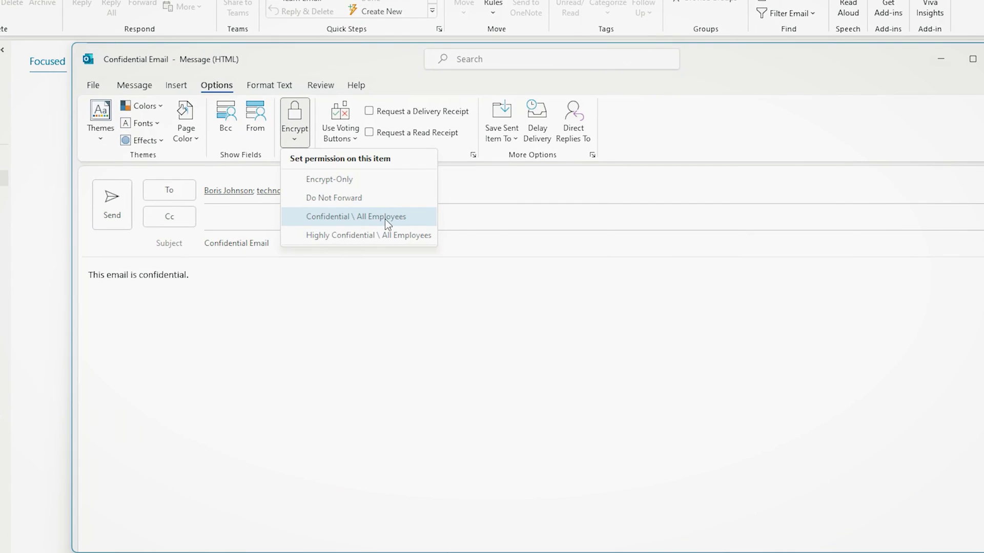
click(386, 217)
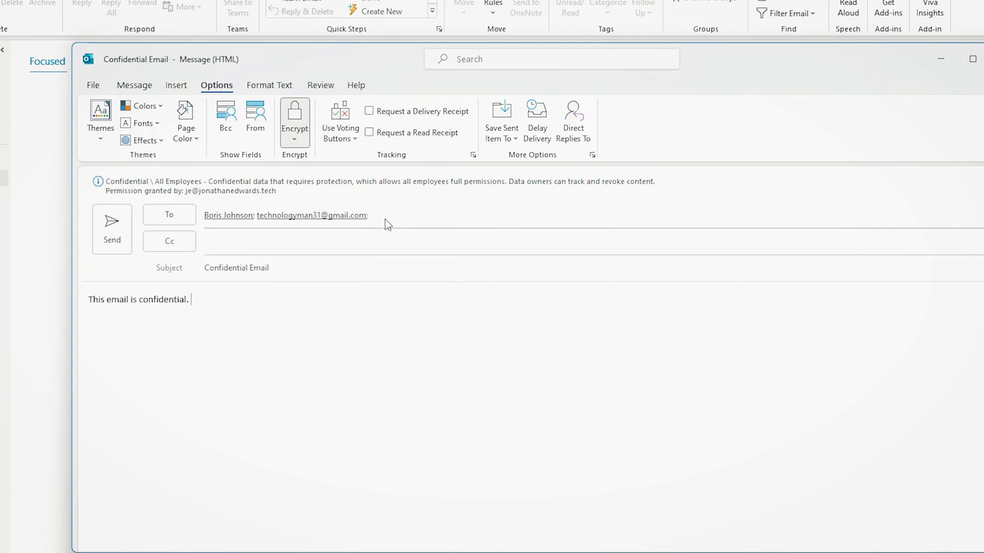
click(112, 229)
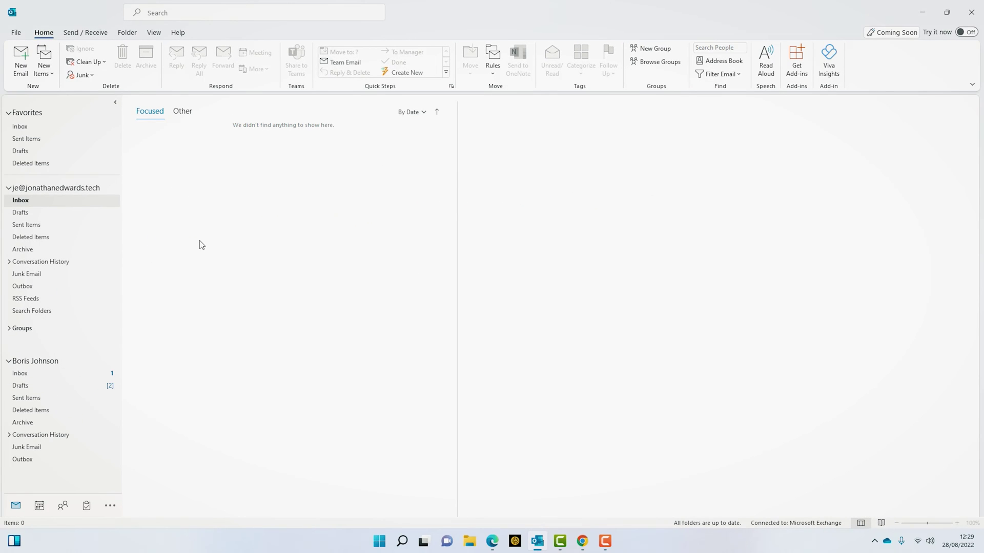
Pop out the Confidential Email in Outlook on the web and check its allowed actions in the more-actions menu
click(495, 542)
click(447, 491)
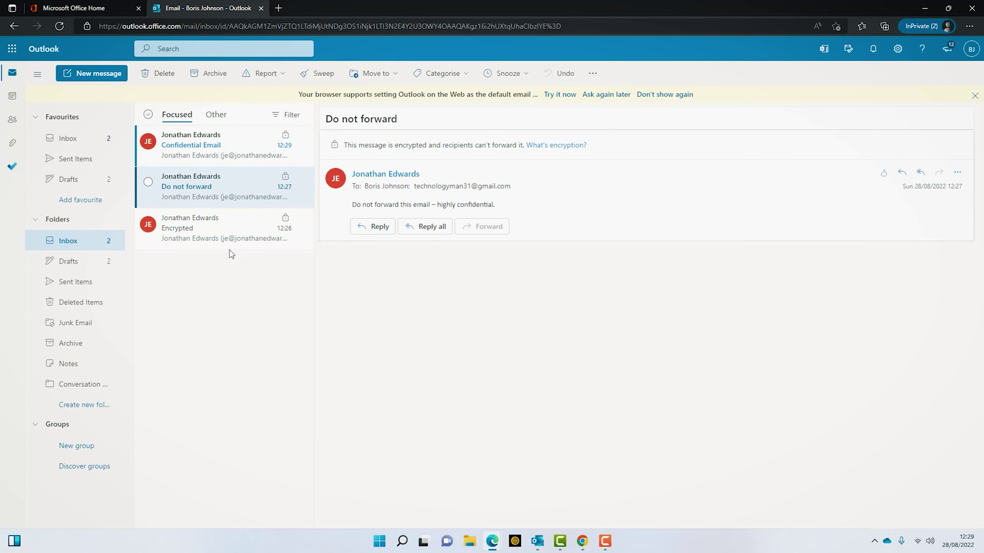
double_click(195, 145)
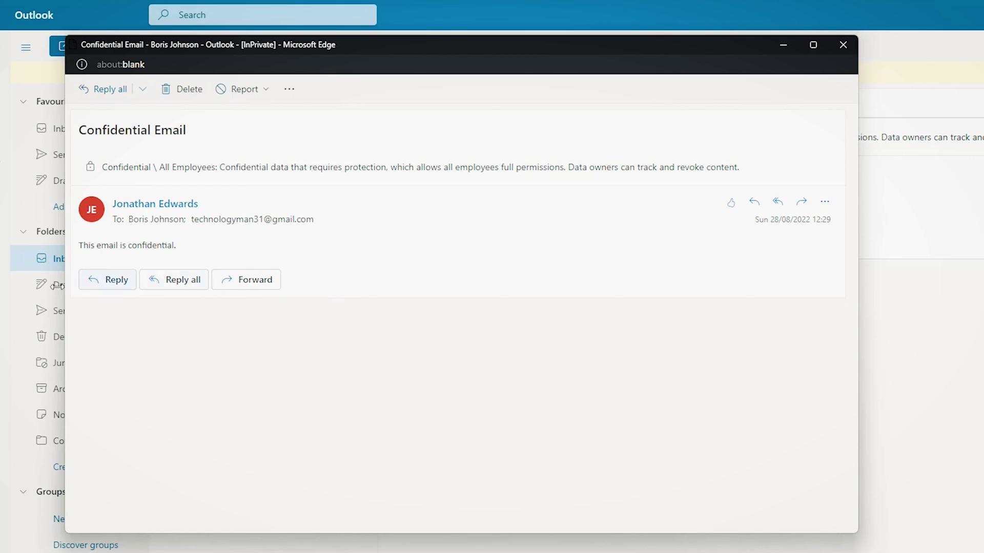
click(825, 202)
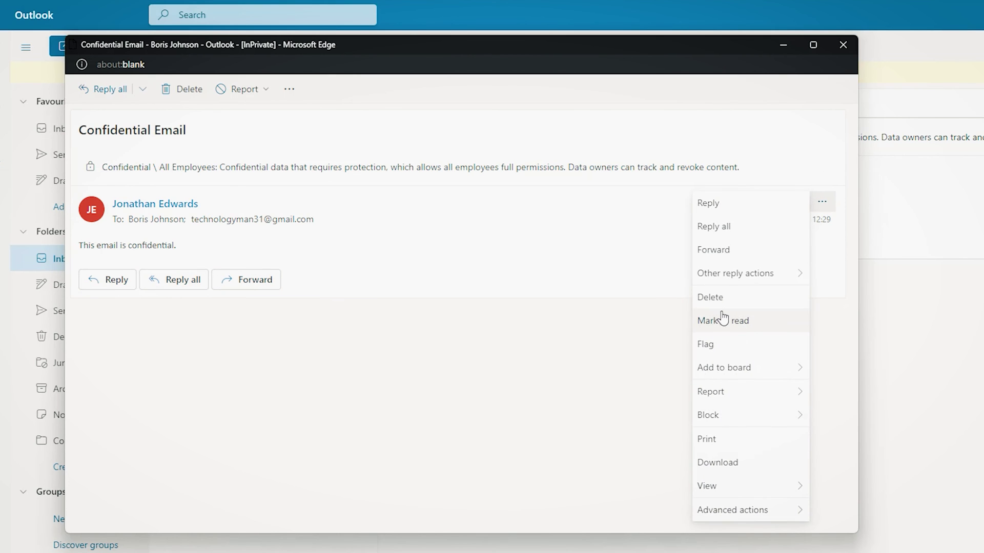
click(566, 477)
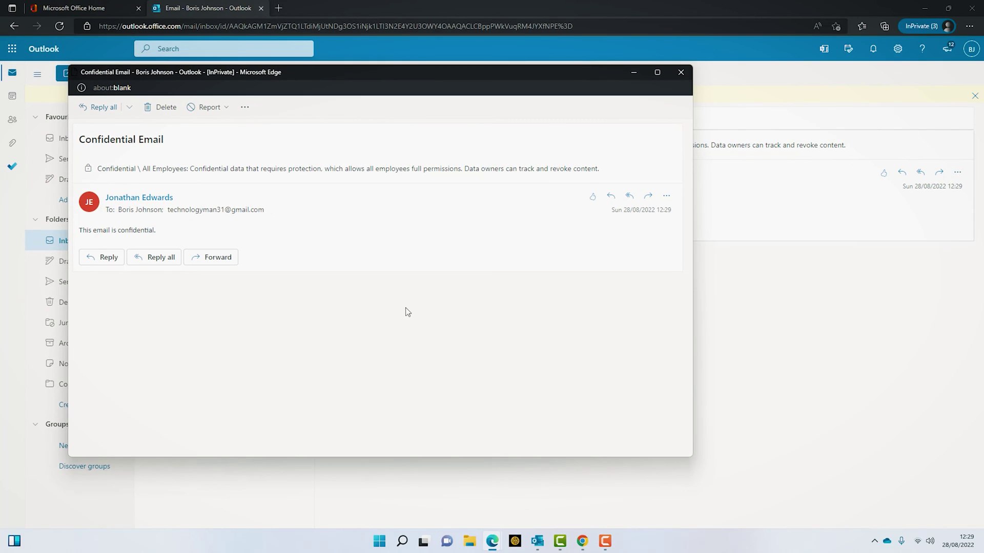
From the Gmail inbox, open the Confidential Email and try reading it in the Office 365 viewer
click(582, 541)
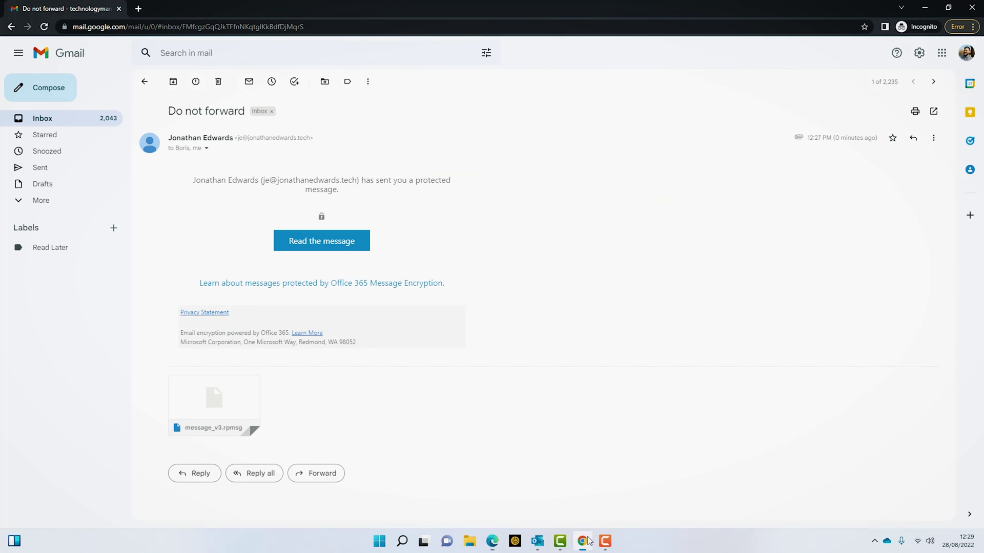
click(75, 121)
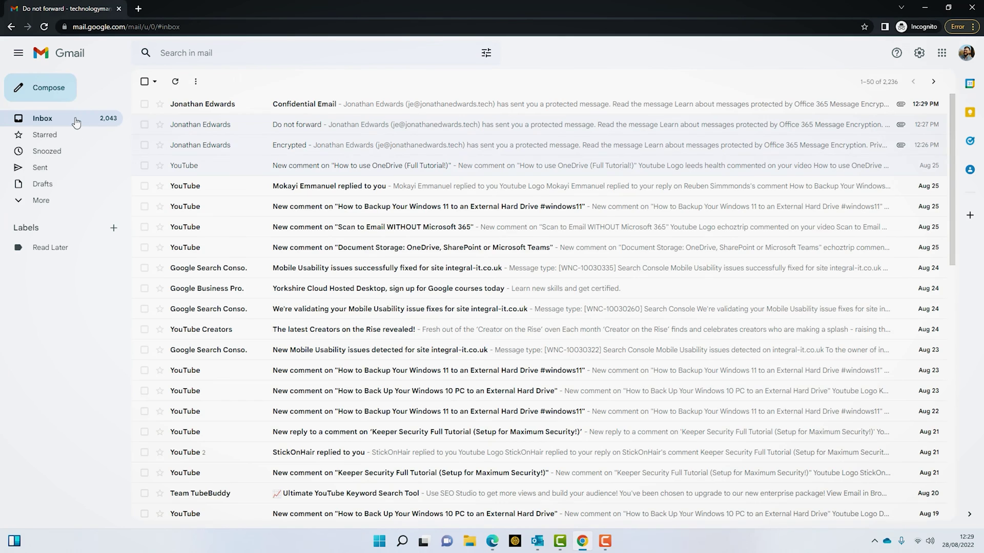
click(187, 104)
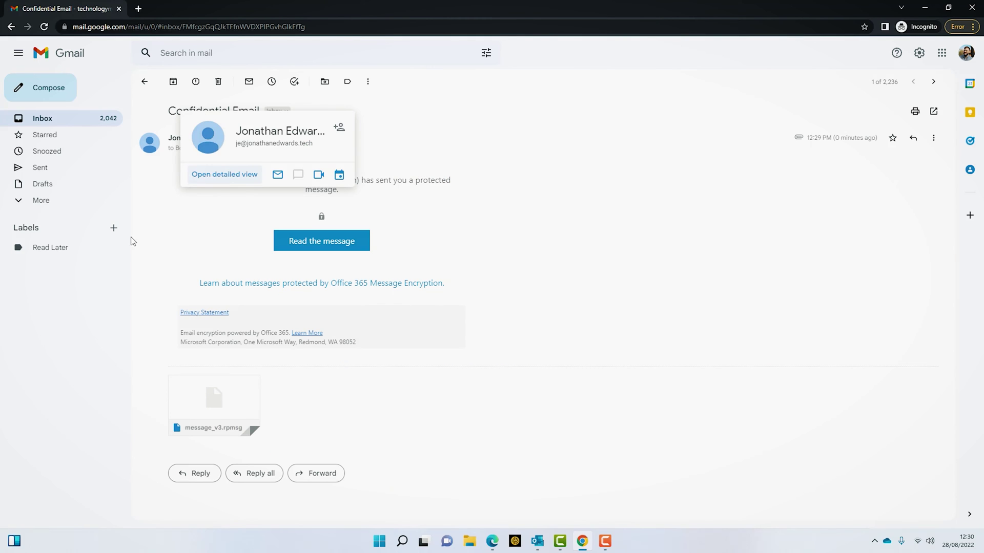
click(316, 242)
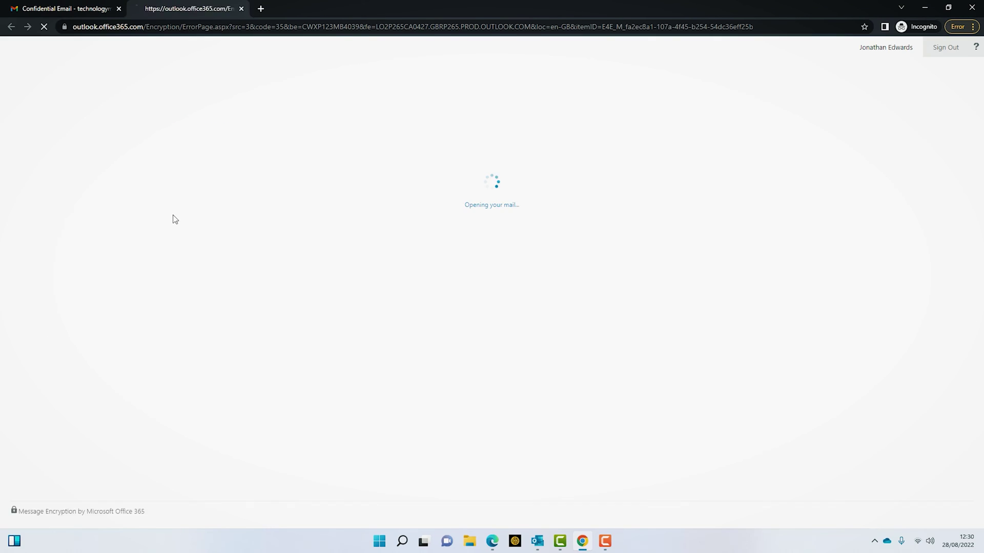